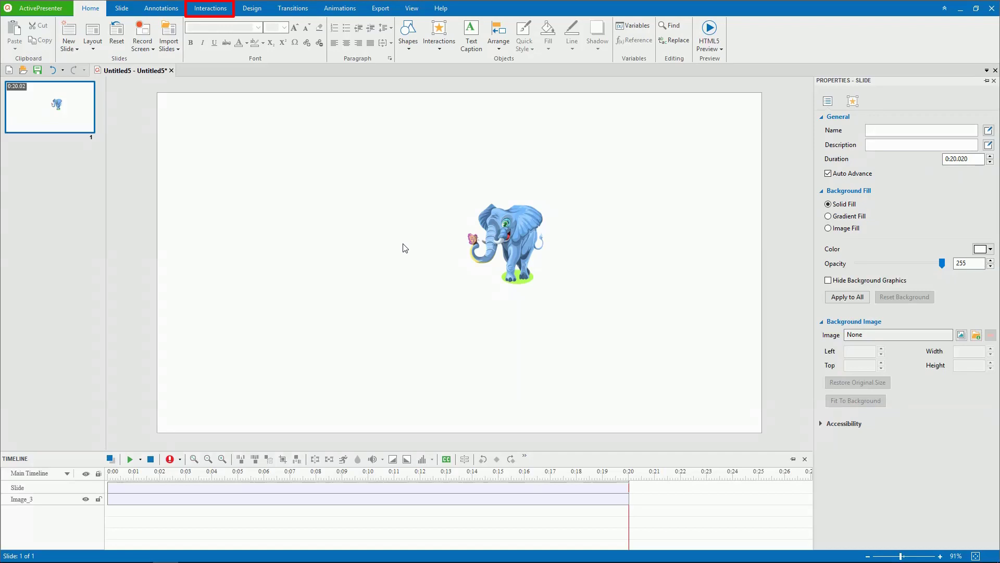
Show the Interactions ribbon tools for adding quiz objects to the elephant slide
click(208, 11)
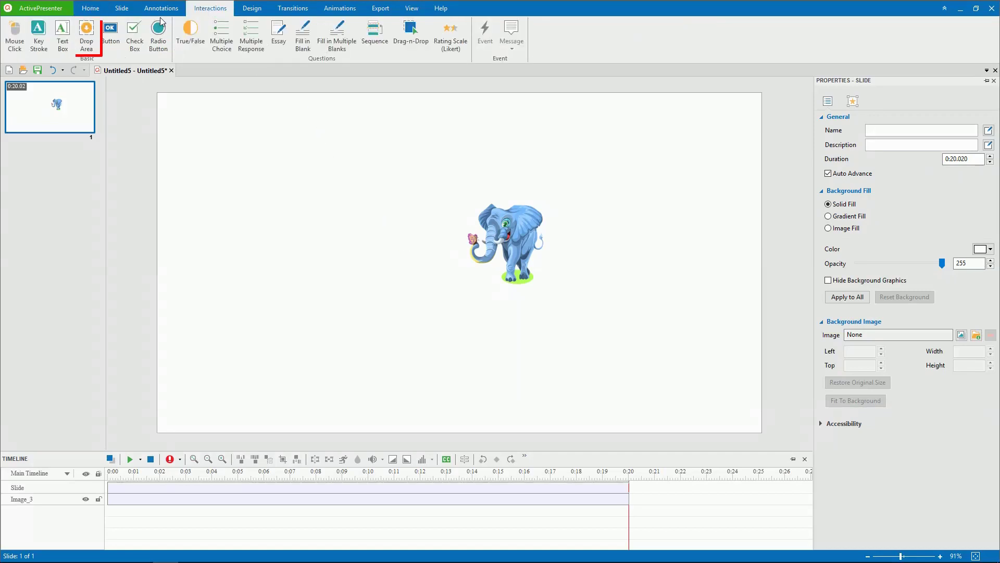
Insert a Drop Area with its drag source and feedback messages, moving both messages to the upper right
click(87, 32)
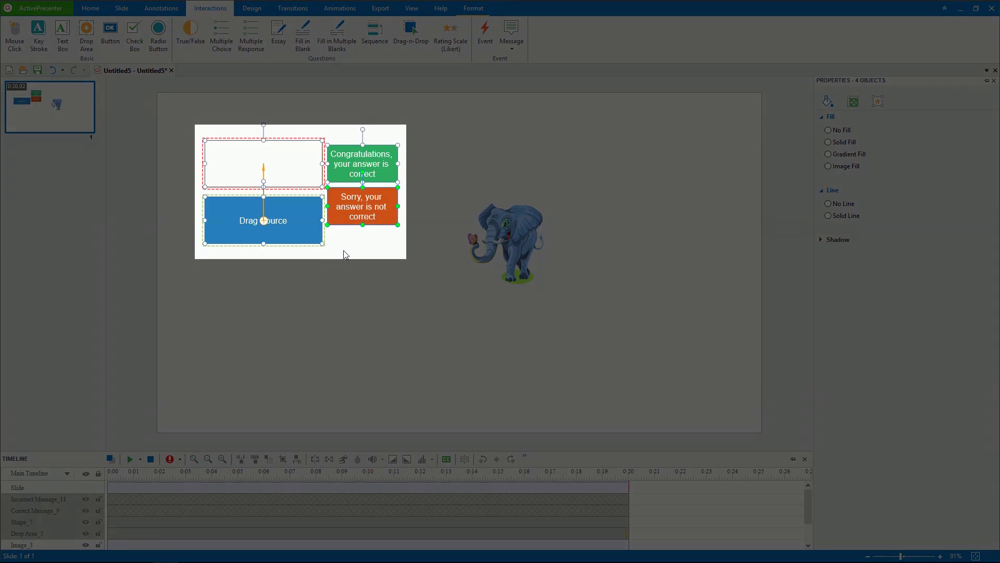
click(346, 253)
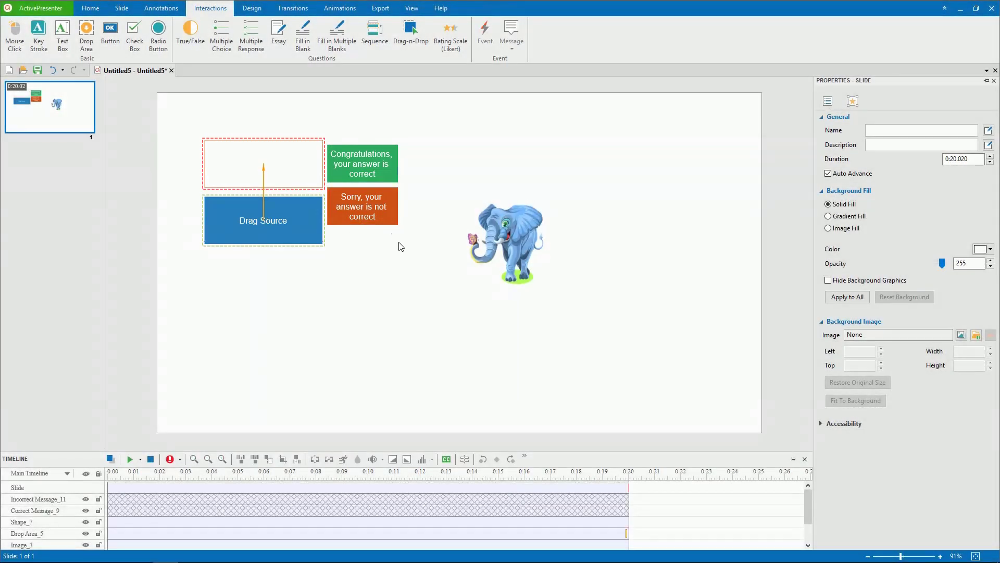
drag(400, 245, 652, 127)
Move the drop area to the upper centre, the drag source lower left and the elephant lower right
click(598, 268)
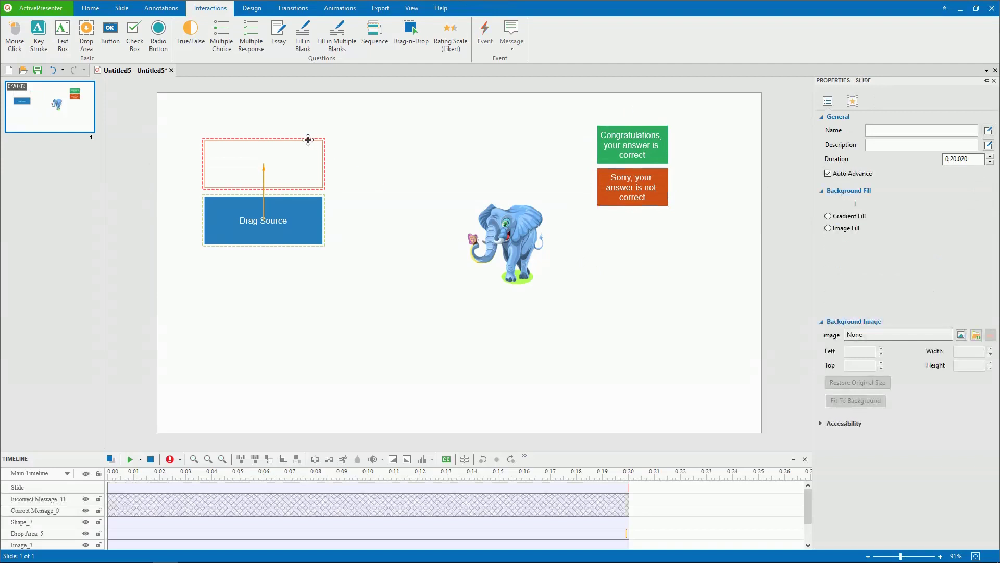
drag(308, 139, 503, 149)
click(291, 241)
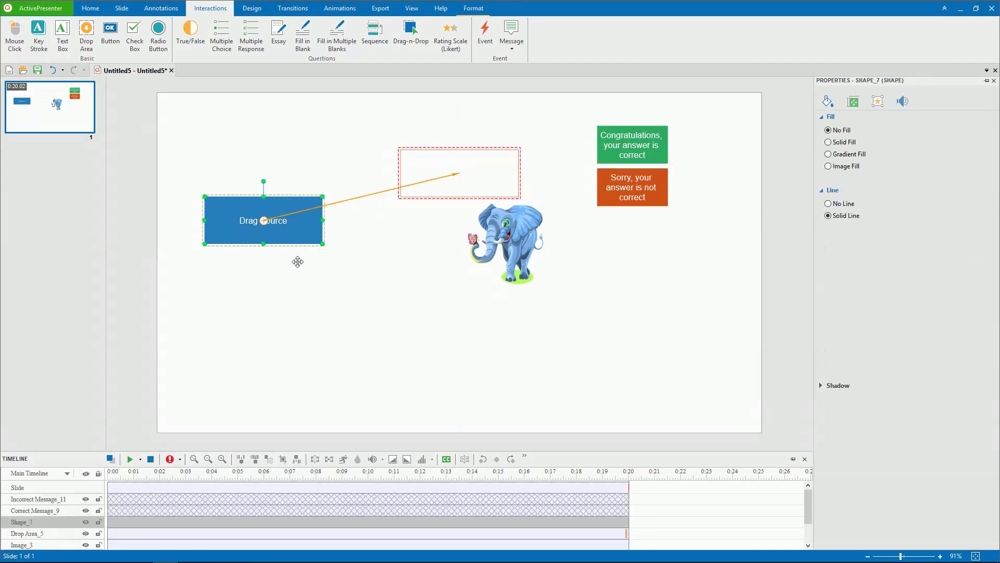
drag(297, 262, 350, 328)
drag(508, 245, 550, 297)
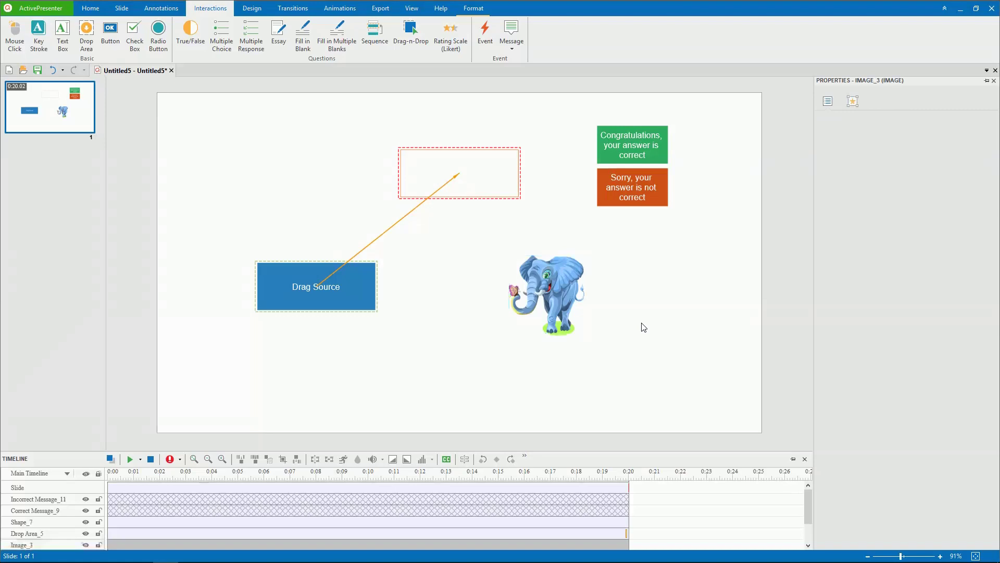
Label the drop area 'Dog'
click(314, 286)
click(465, 173)
text(Dog)
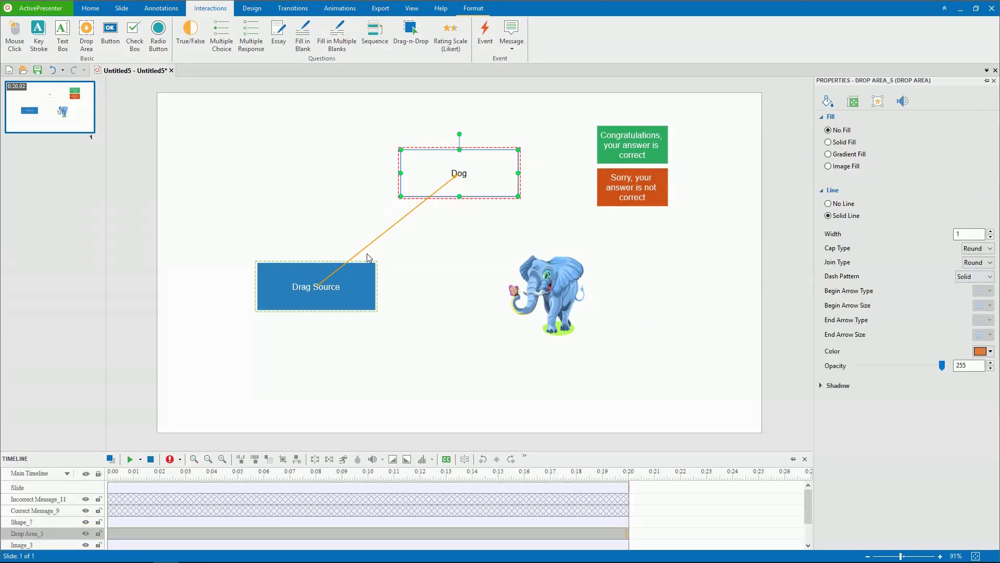
Give the drag source shape an Image Fill using dog.png
click(364, 267)
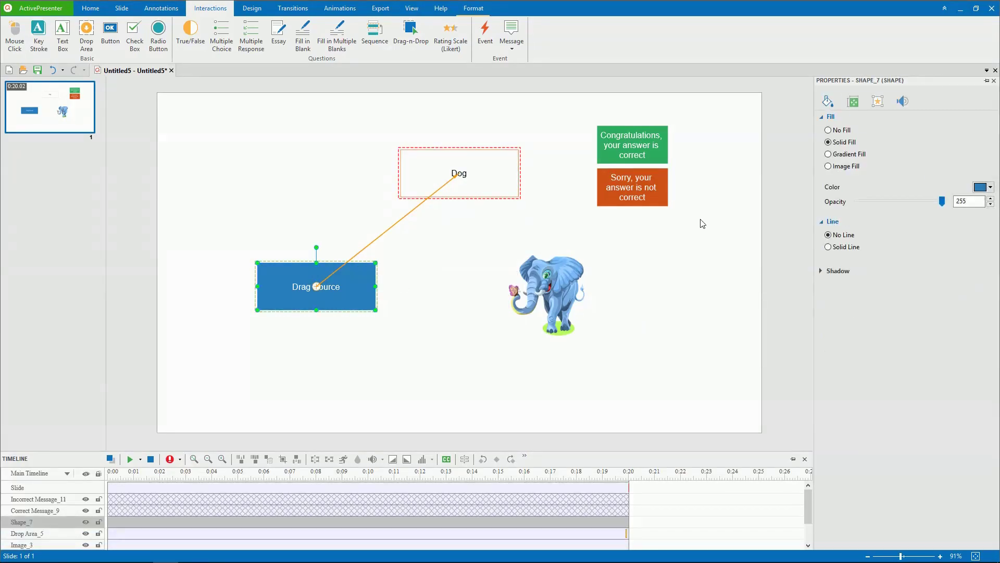
click(828, 167)
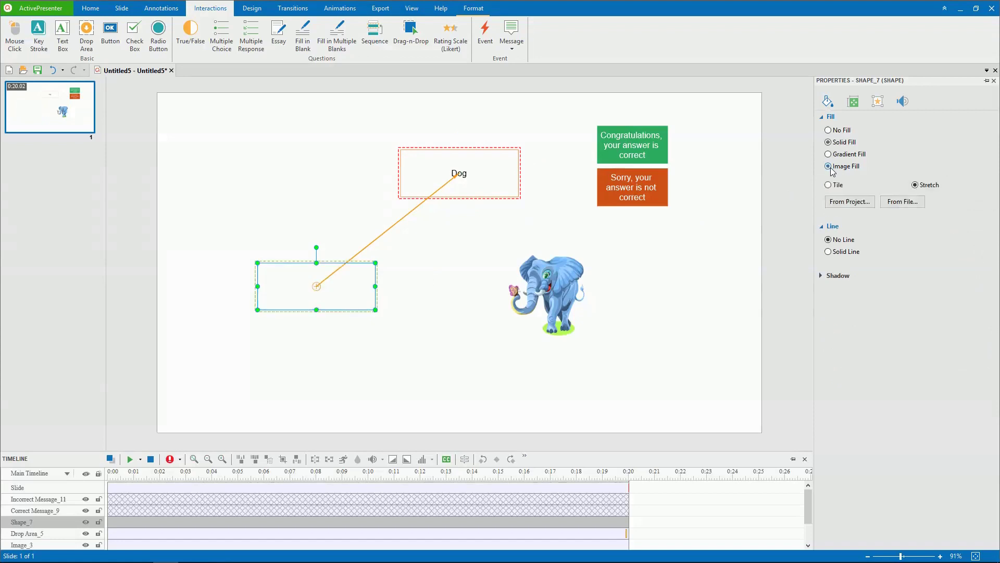
click(901, 202)
click(84, 70)
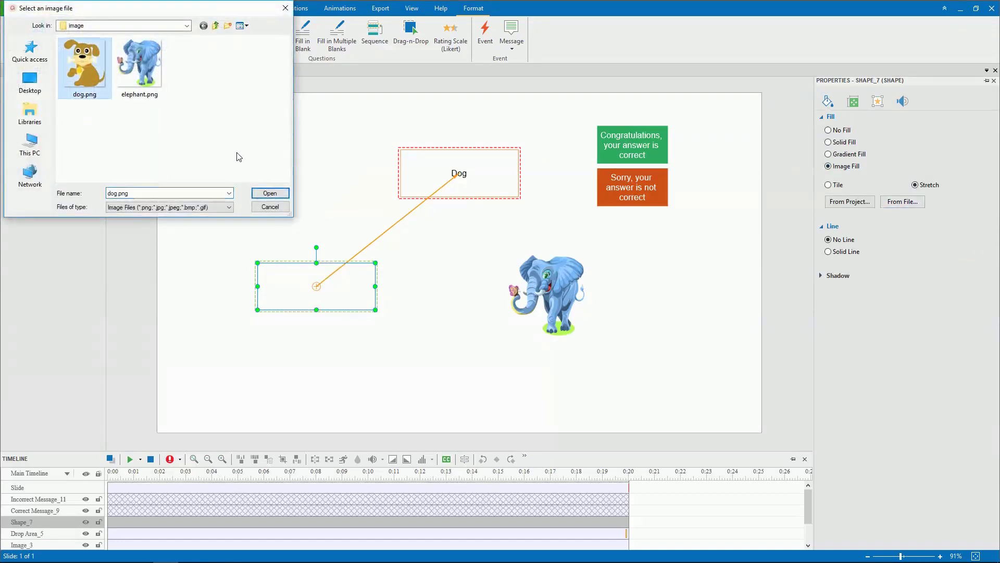
click(263, 193)
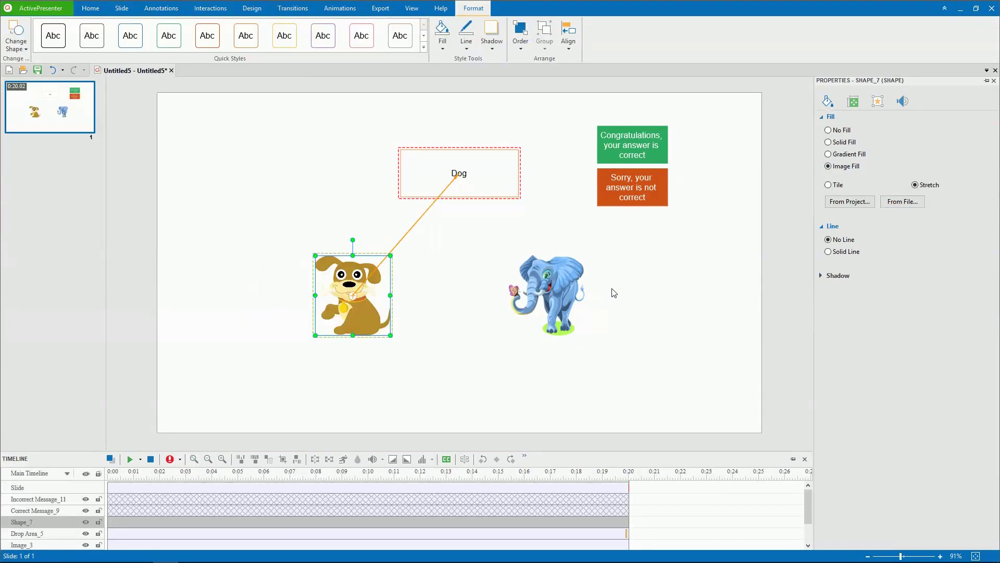
Set the elephant image's Interactivity to Drag Source
click(558, 277)
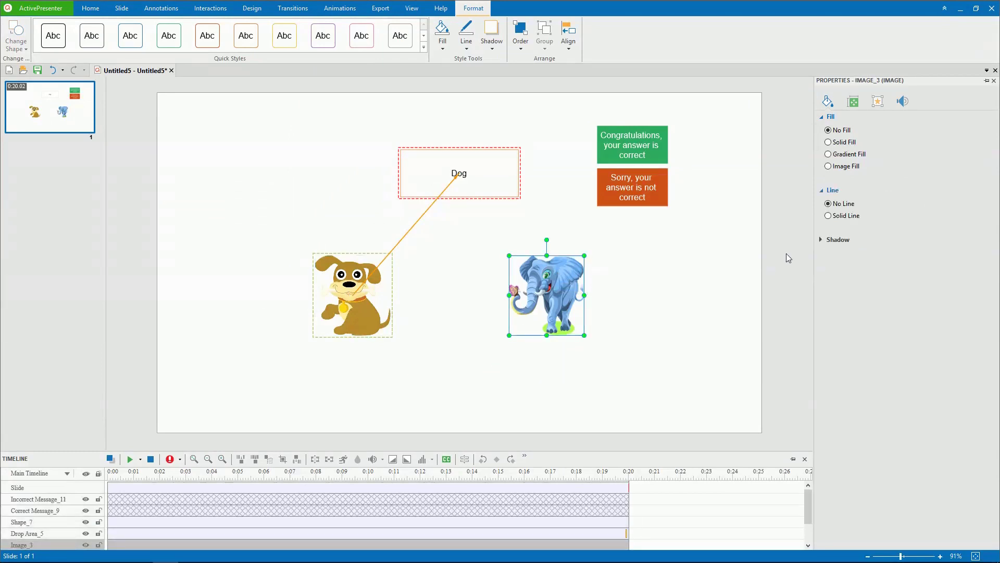
click(879, 101)
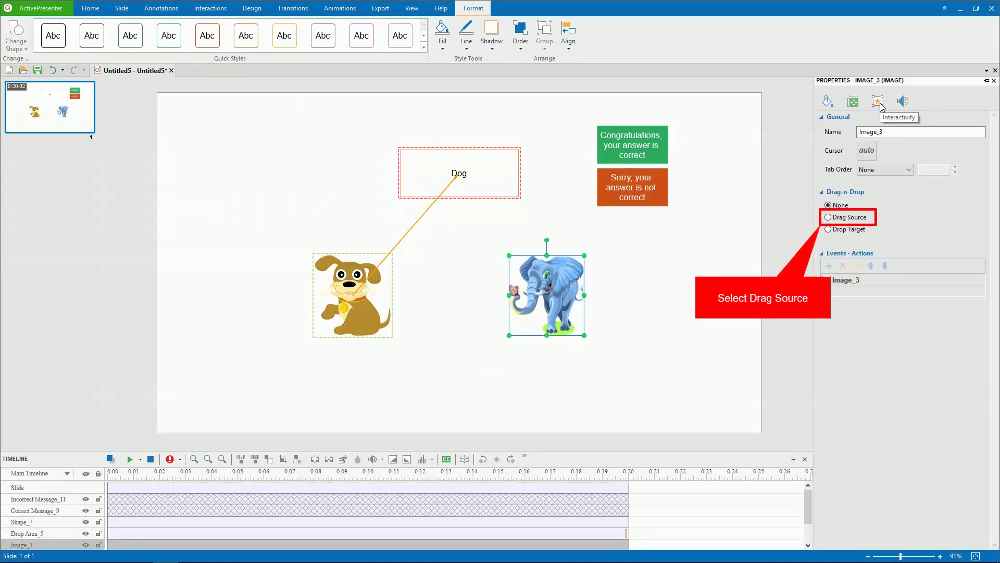
click(828, 217)
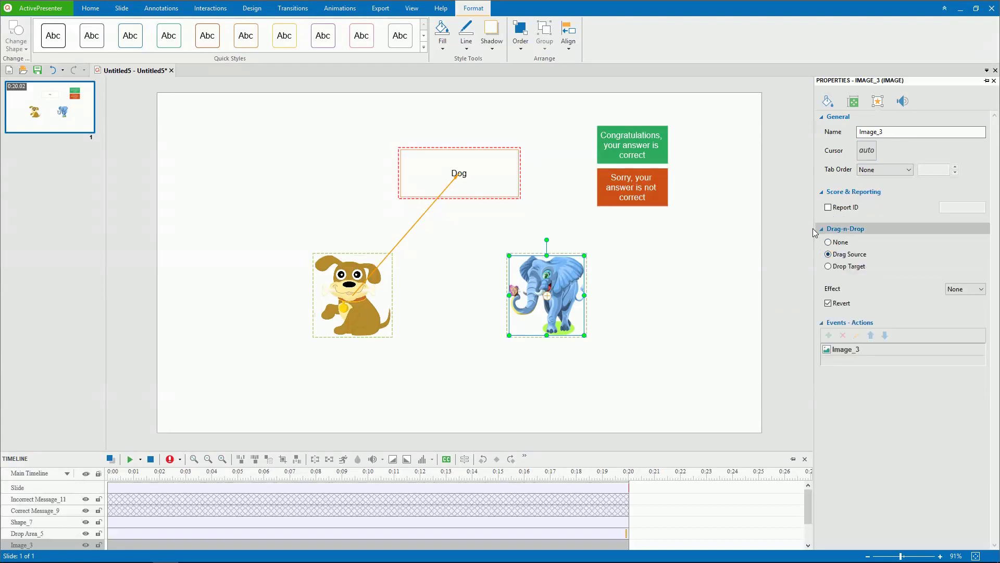
click(680, 287)
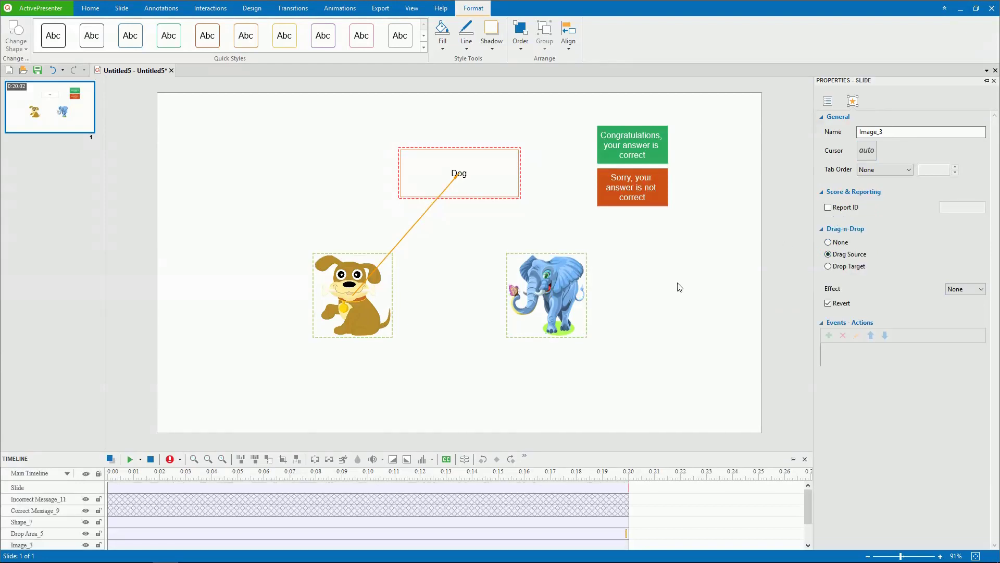
Give the dog drag source a Zoom drag effect, with Revert on
click(342, 271)
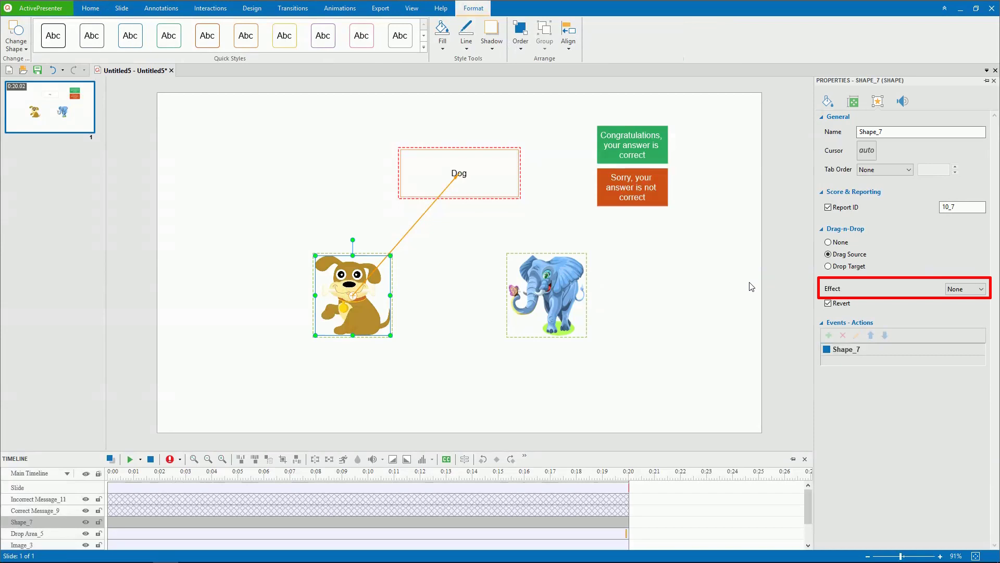
click(977, 292)
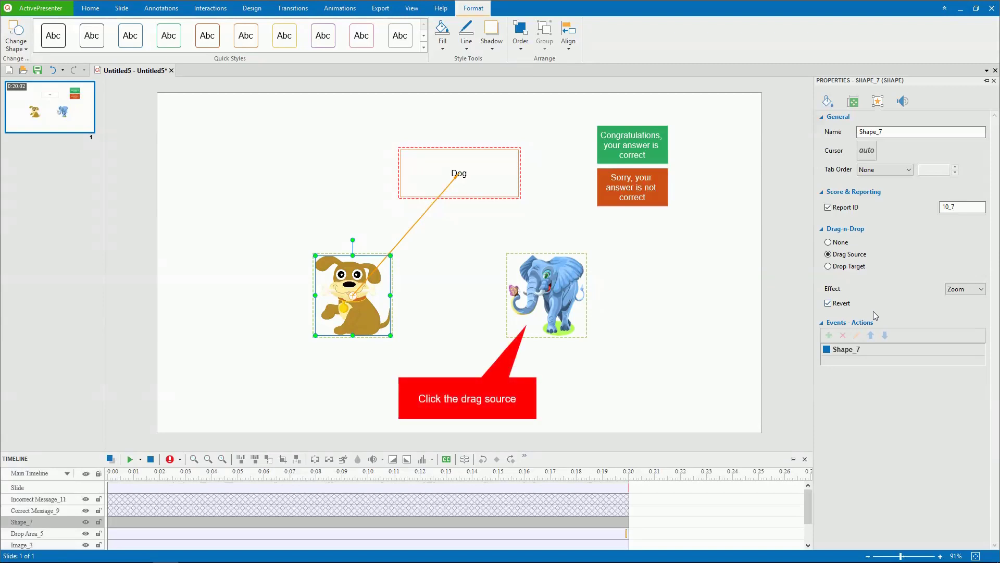
Connect the elephant drag source to the Dog drop area and view the drop area's settings
click(531, 262)
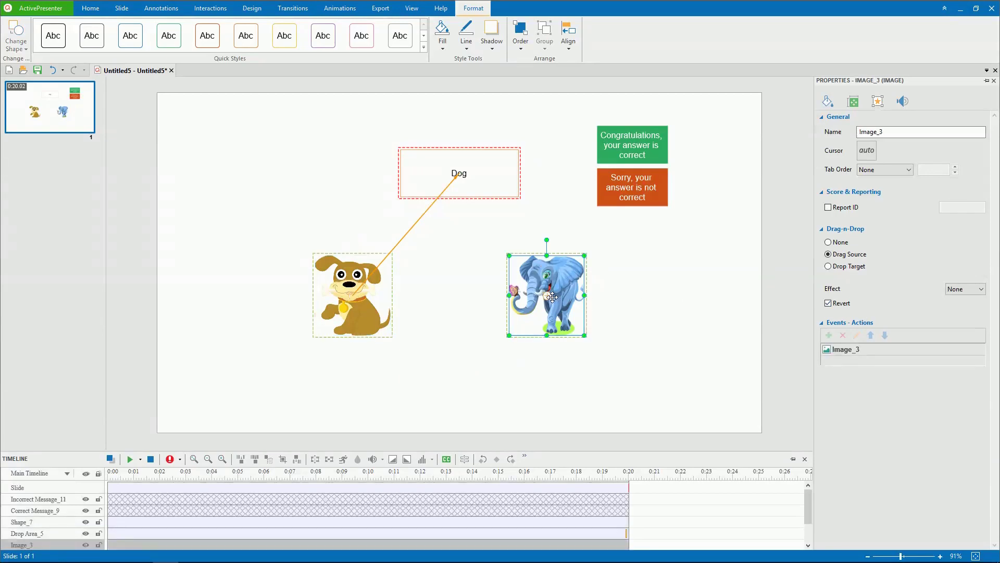
drag(550, 299, 460, 176)
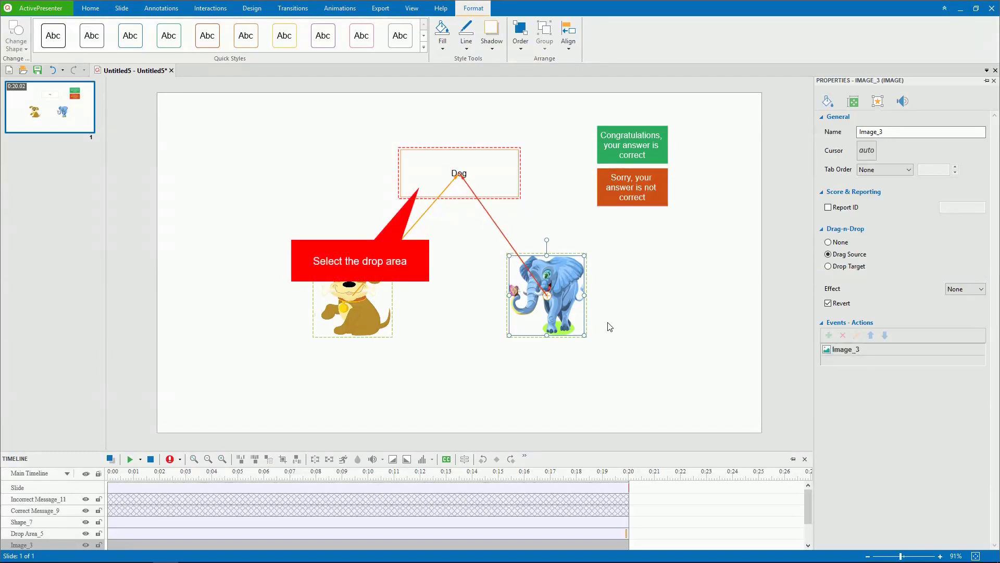
click(499, 149)
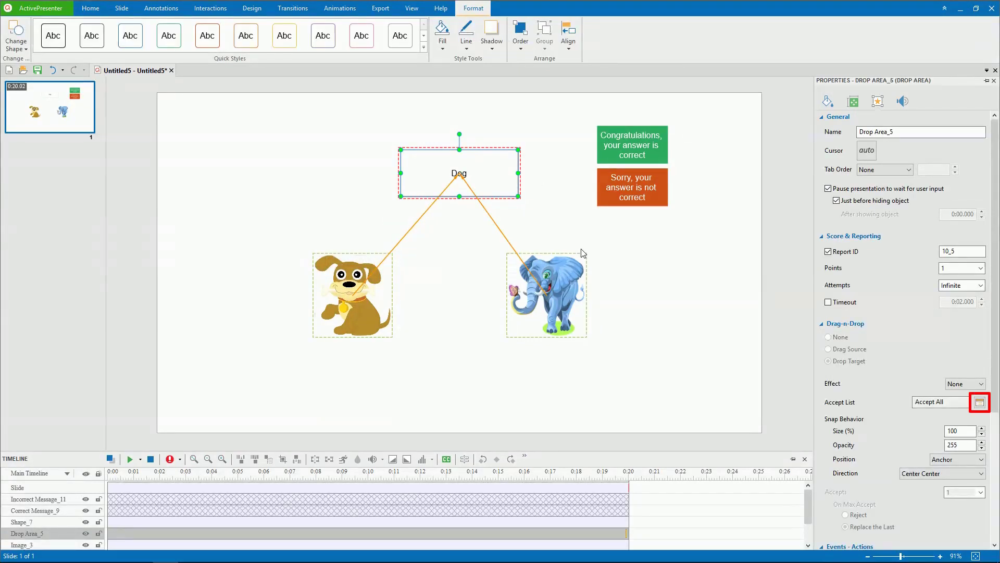
click(979, 401)
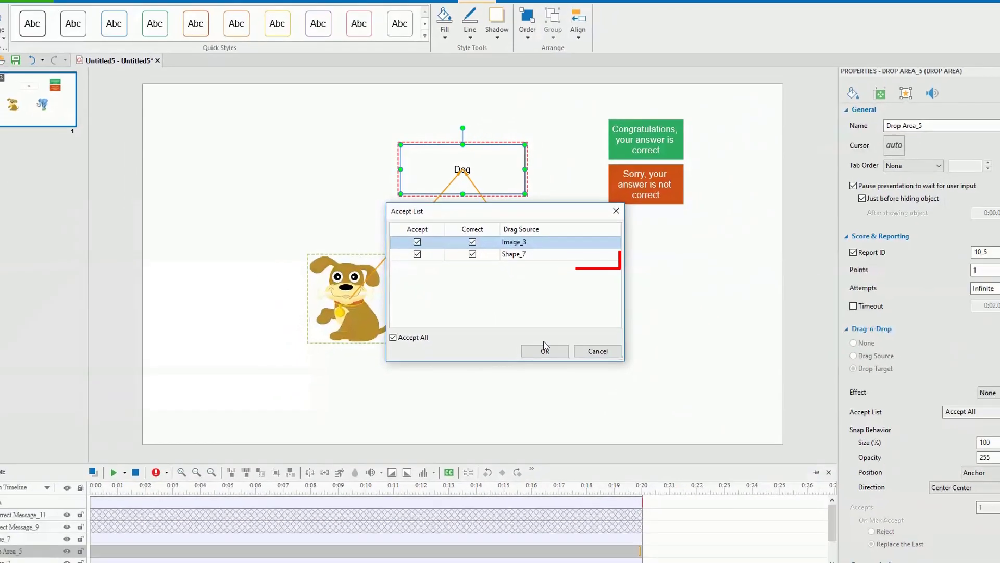
click(544, 349)
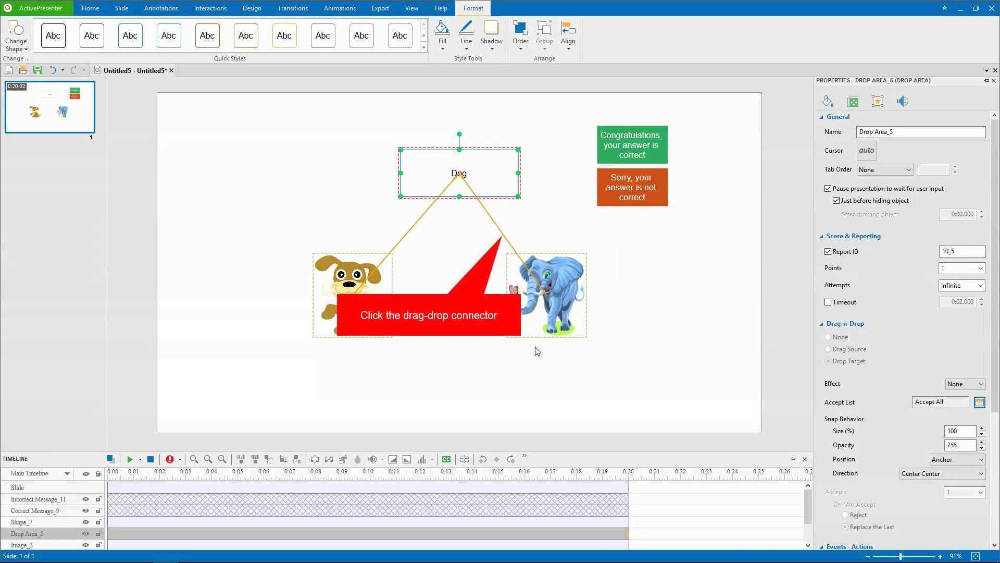
Delete the elephant's connector to the Dog drop area, leaving only the dog linked
click(505, 241)
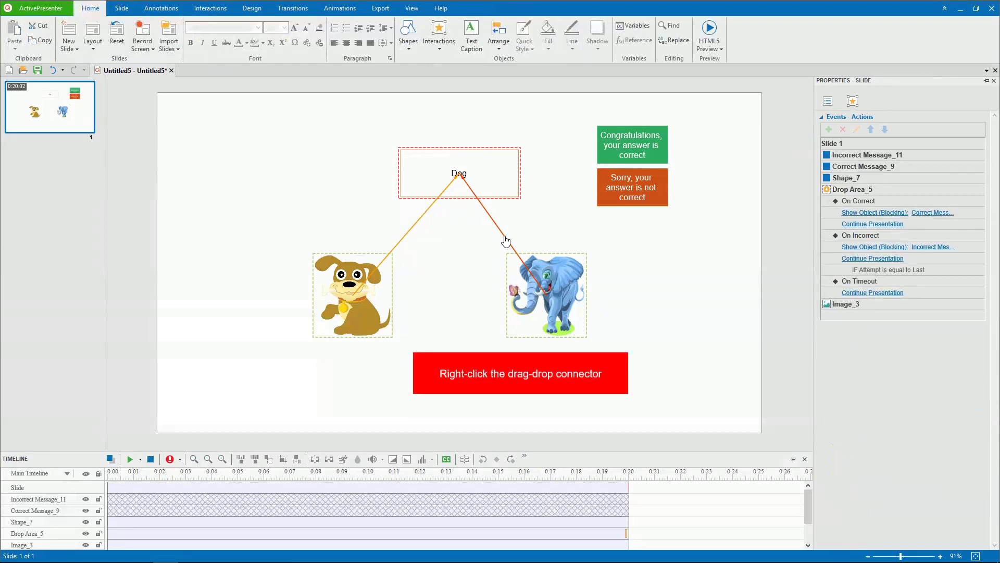
right_click(506, 241)
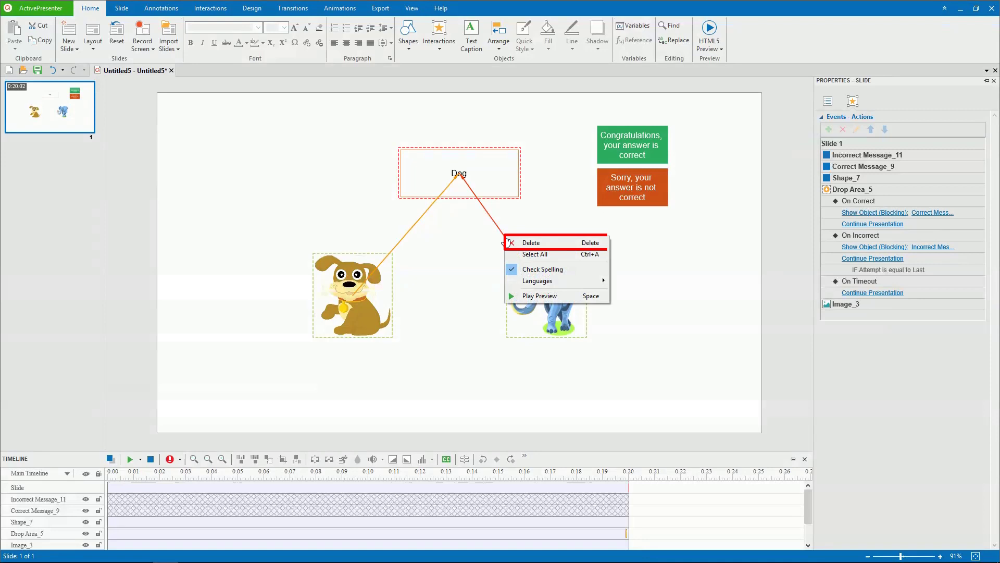
click(545, 244)
click(488, 155)
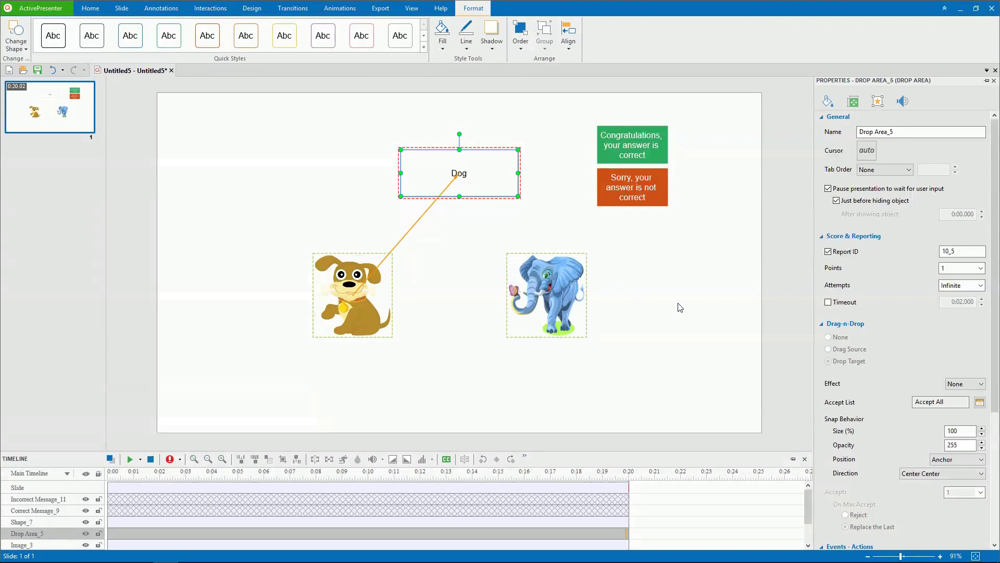
Replace the drop area's On Correct Continue Presentation action with Pause Presentation
scroll(995, 363, down, 3)
scroll(996, 363, down, 4)
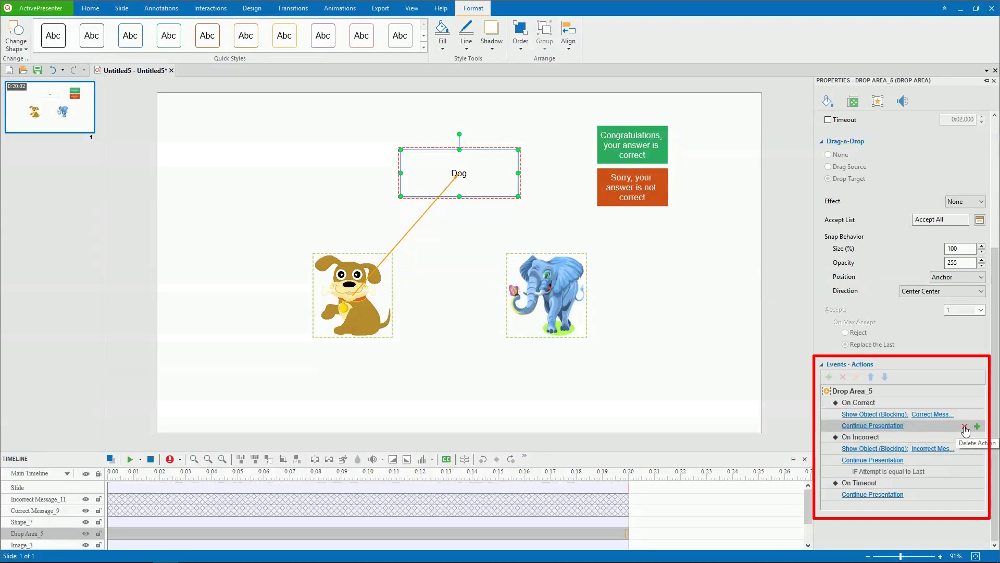
click(963, 426)
click(965, 427)
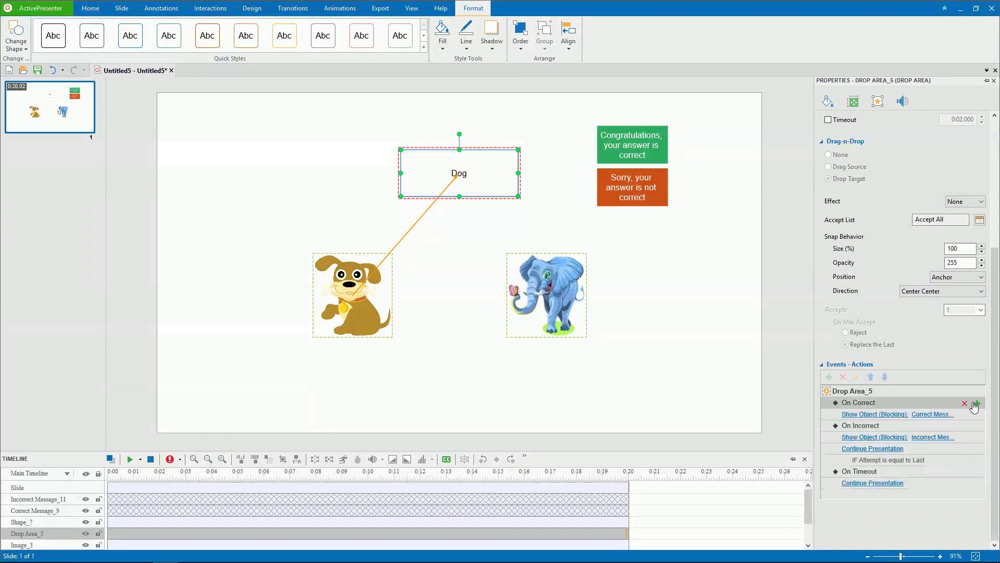
click(978, 405)
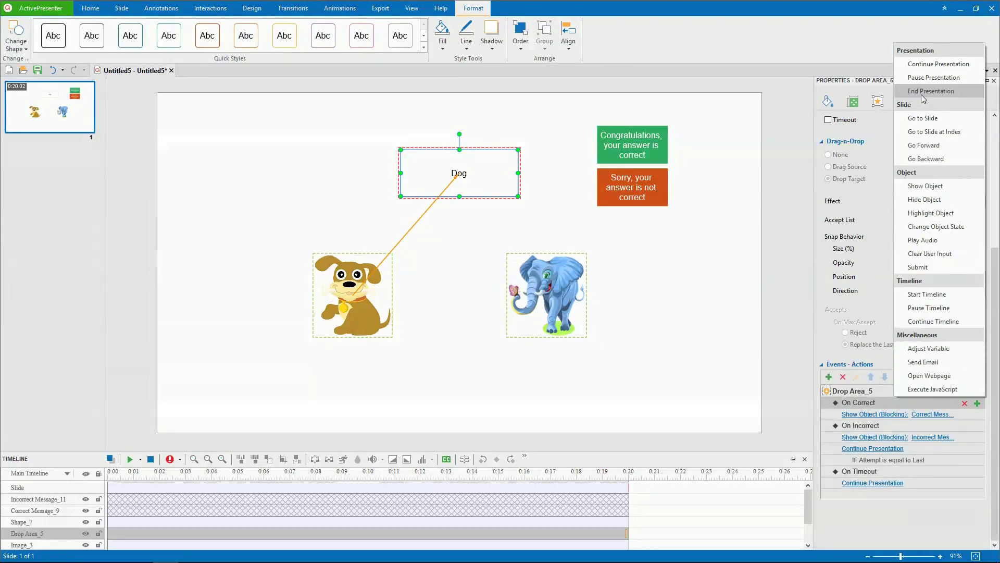
click(926, 77)
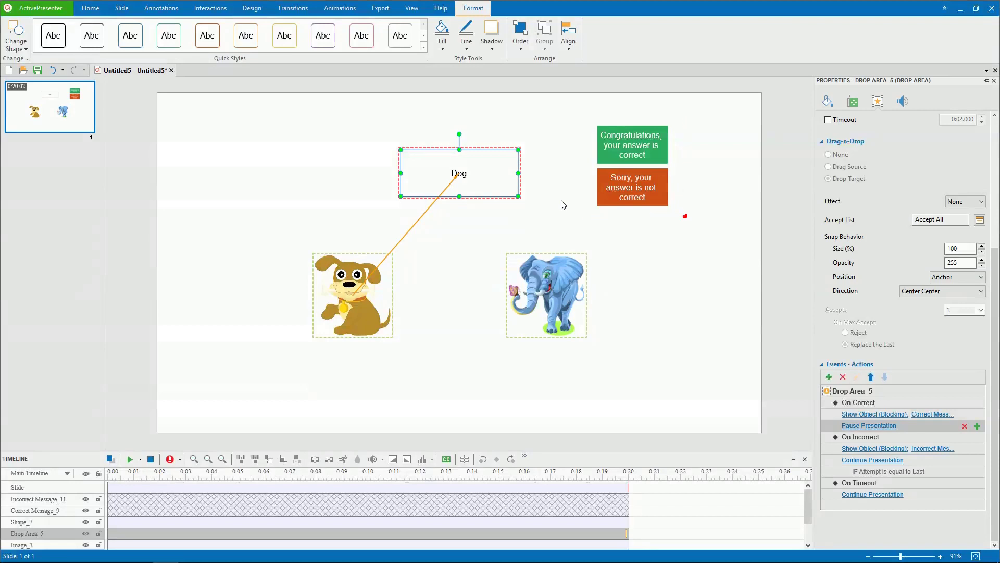
Preview the slide as an HTML5 Tutorial
click(381, 9)
click(308, 50)
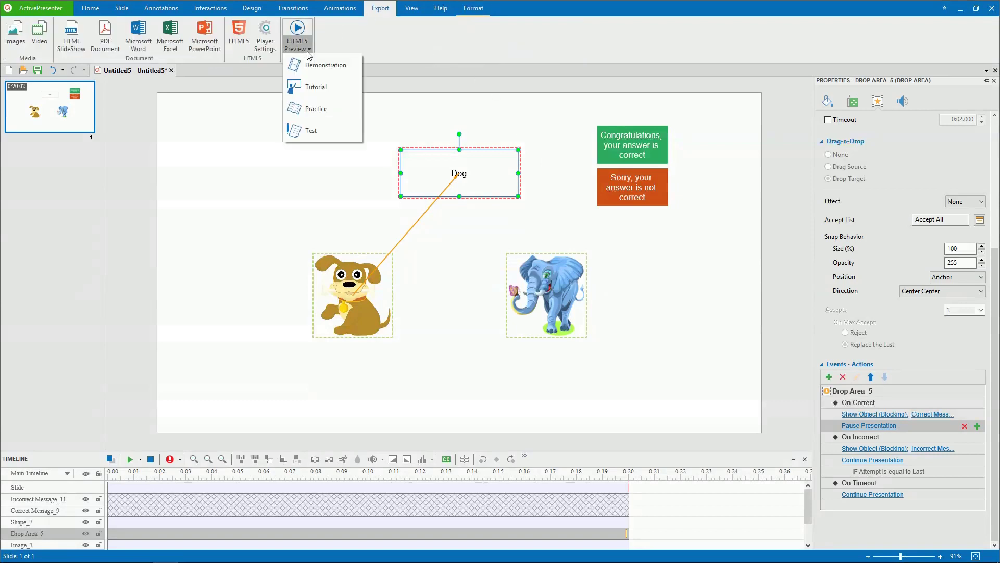
click(312, 85)
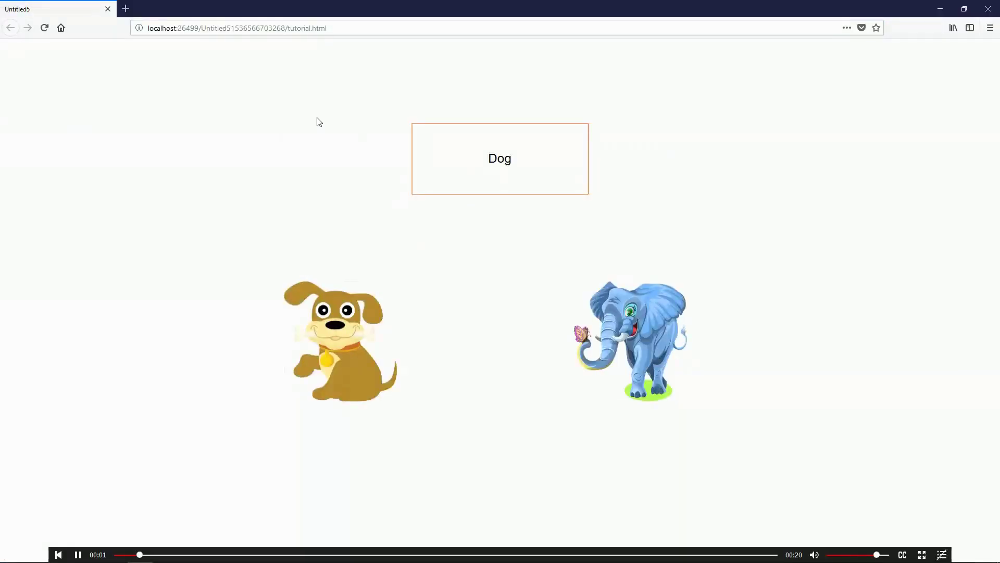
Drop the elephant onto the Dog box to trigger the 'Sorry, your answer is not correct' message
drag(624, 318, 487, 148)
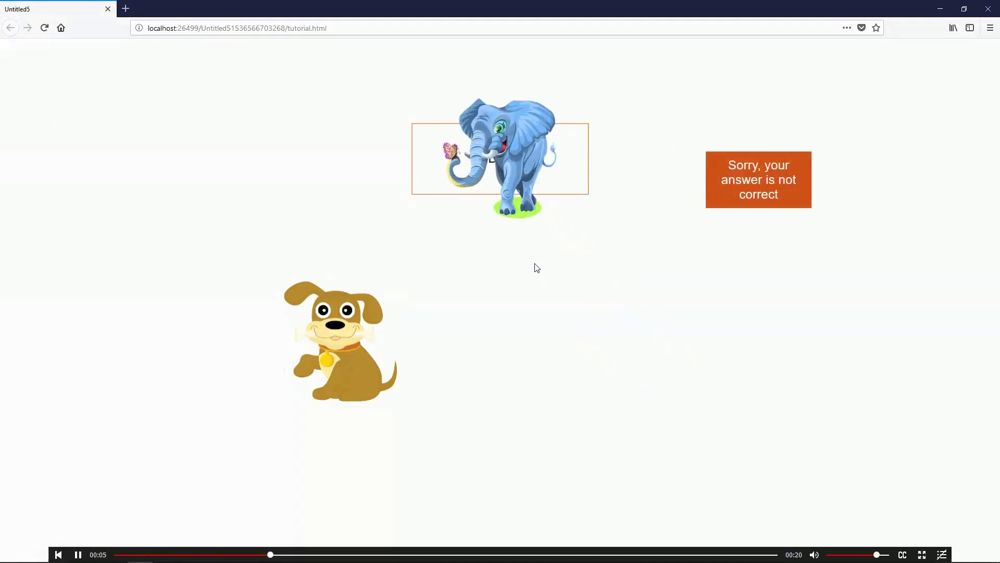